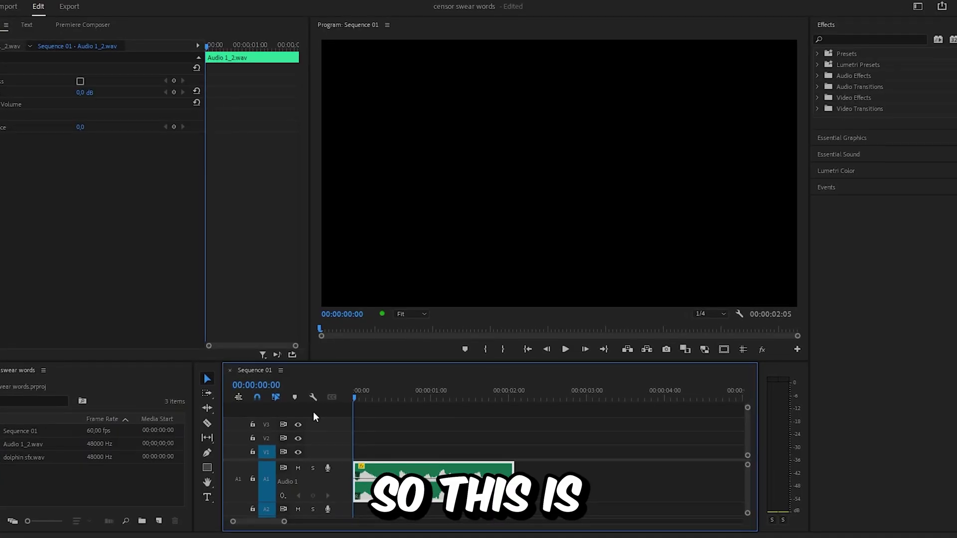
# Step: Split the A1 dialogue at both ends of the swear word and delete it, leaving a gap
pyautogui.press('space')
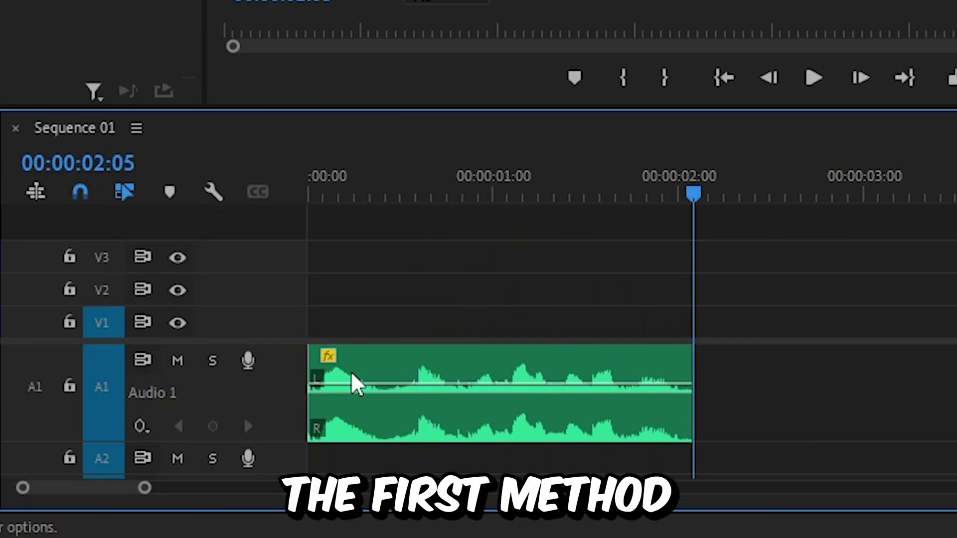
pyautogui.moveTo(416, 166); pyautogui.dragTo(475, 176)
pyautogui.hotkey('ctrl', 'k')
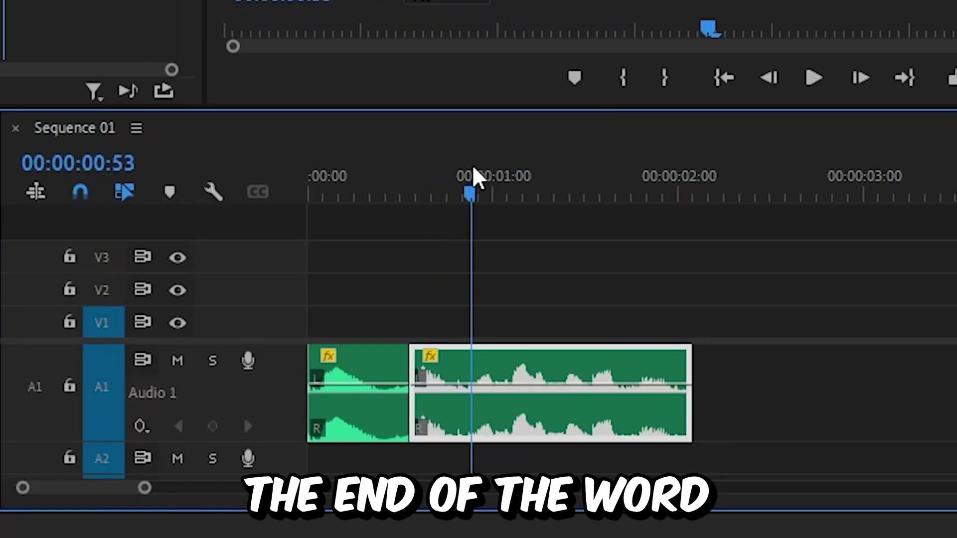
pyautogui.hotkey('ctrl', 'k')
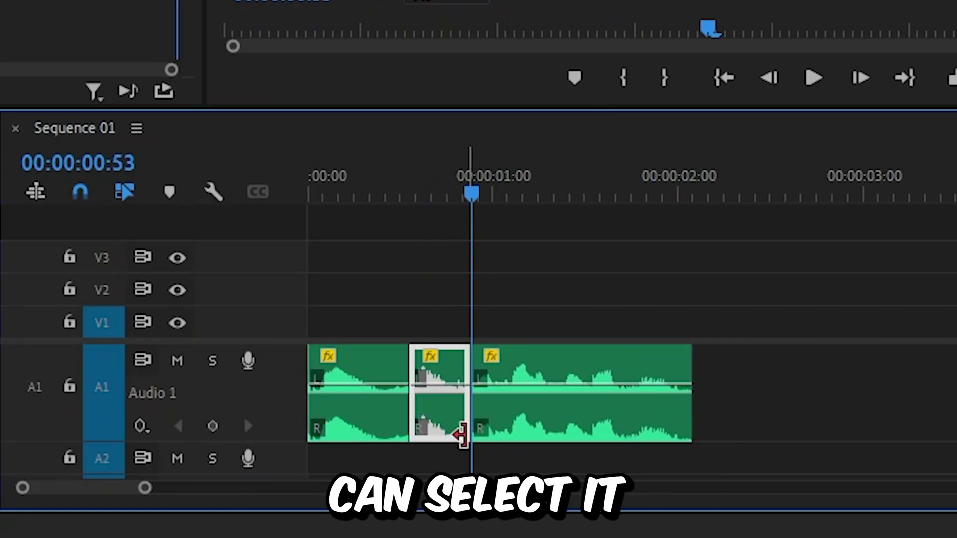
pyautogui.press('Delete')
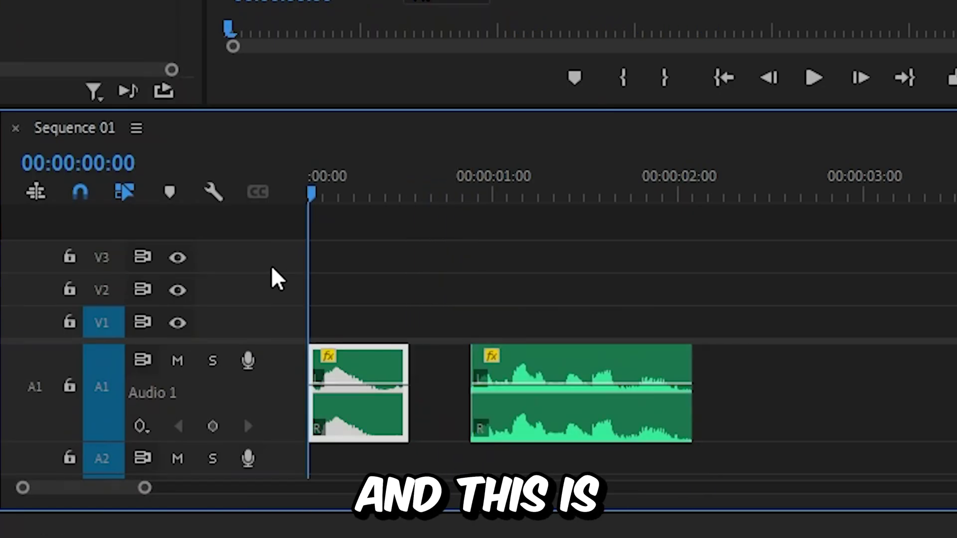
pyautogui.press('space')
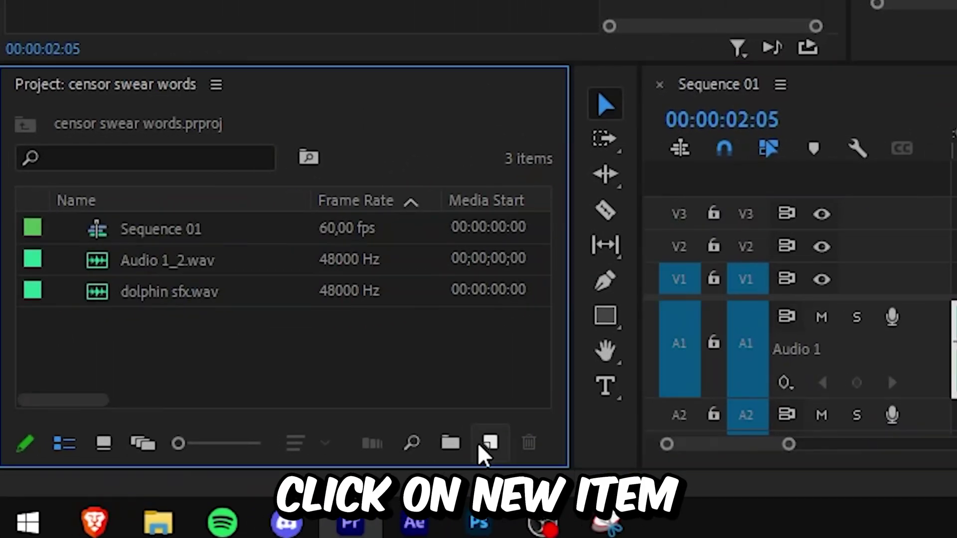
# Step: Create a new Bars and Tone item in the project
pyautogui.click(490, 443)
pyautogui.click(591, 293)
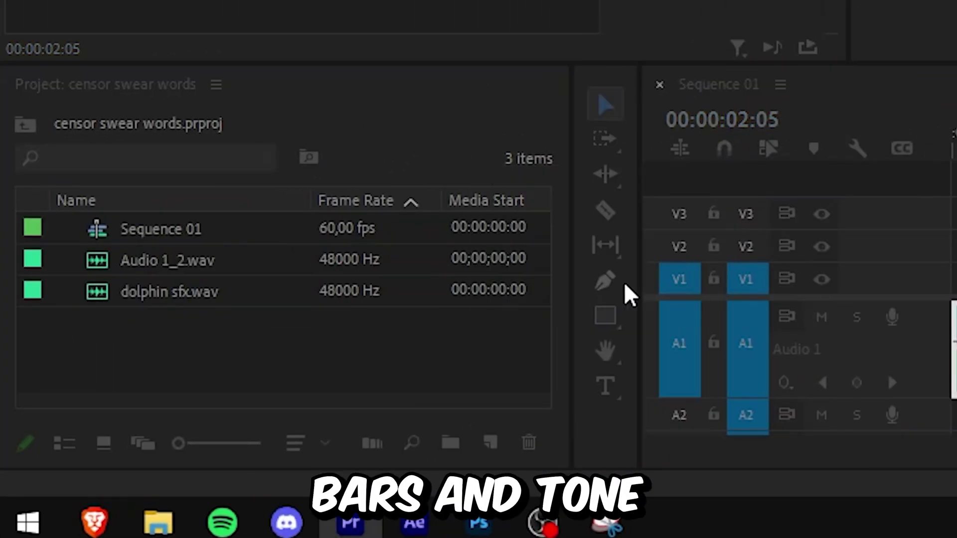
pyautogui.click(500, 436)
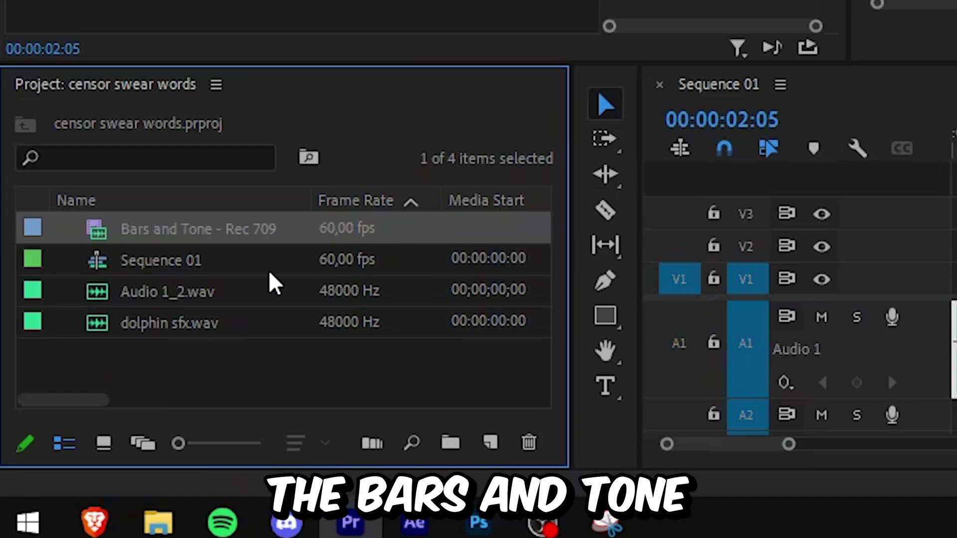
# Step: Place the bars and tone at the gap's start, then unlink and delete its video
pyautogui.moveTo(117, 220); pyautogui.dragTo(621, 293)
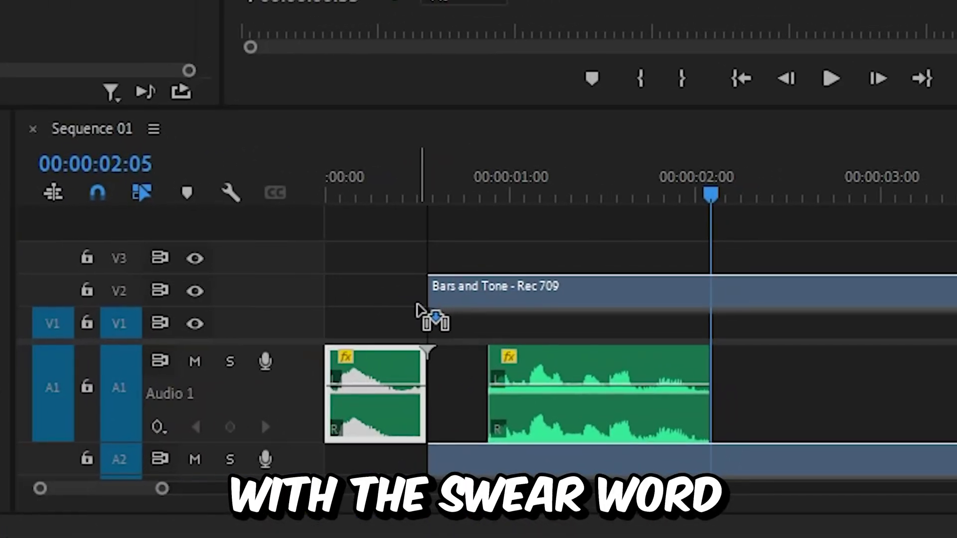
pyautogui.moveTo(427, 312); pyautogui.dragTo(474, 336)
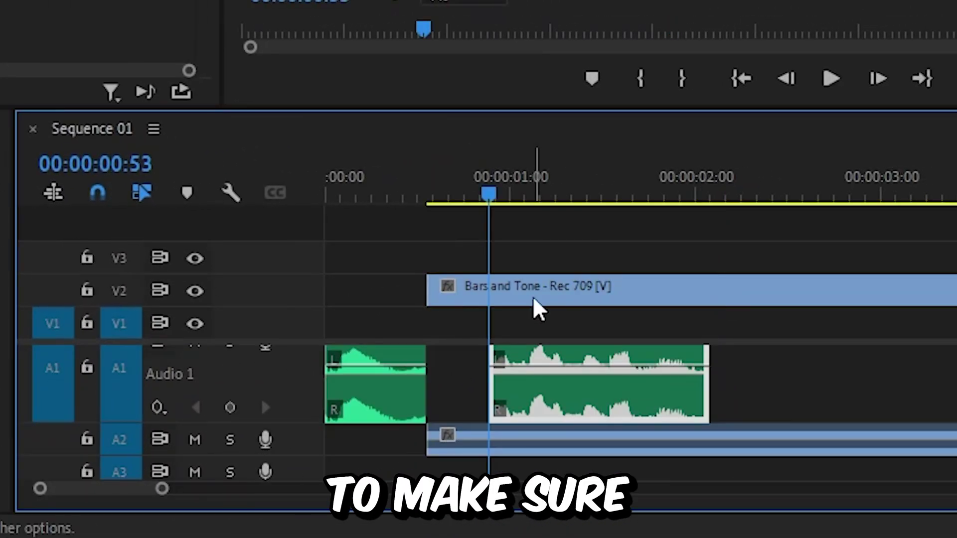
pyautogui.click(534, 307)
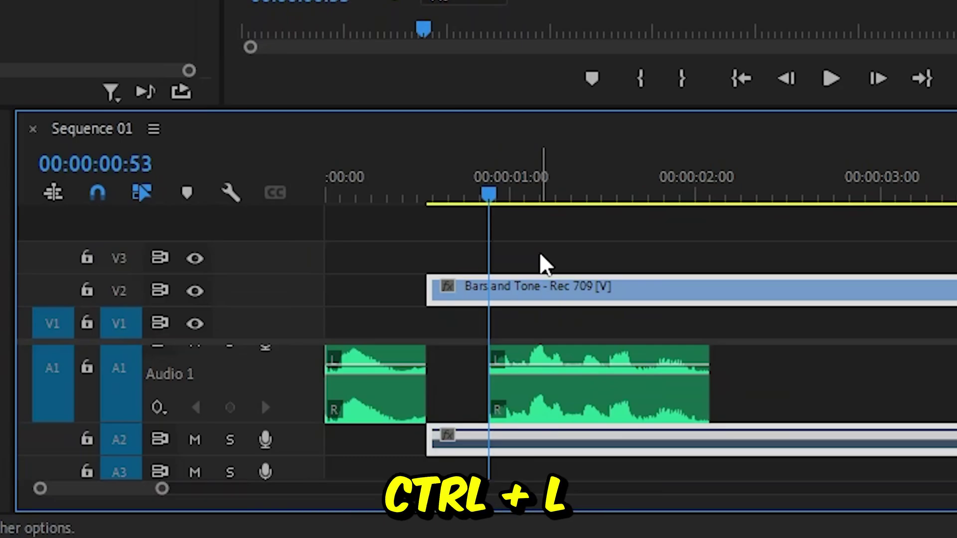
pyautogui.hotkey('ctrl', 'l')
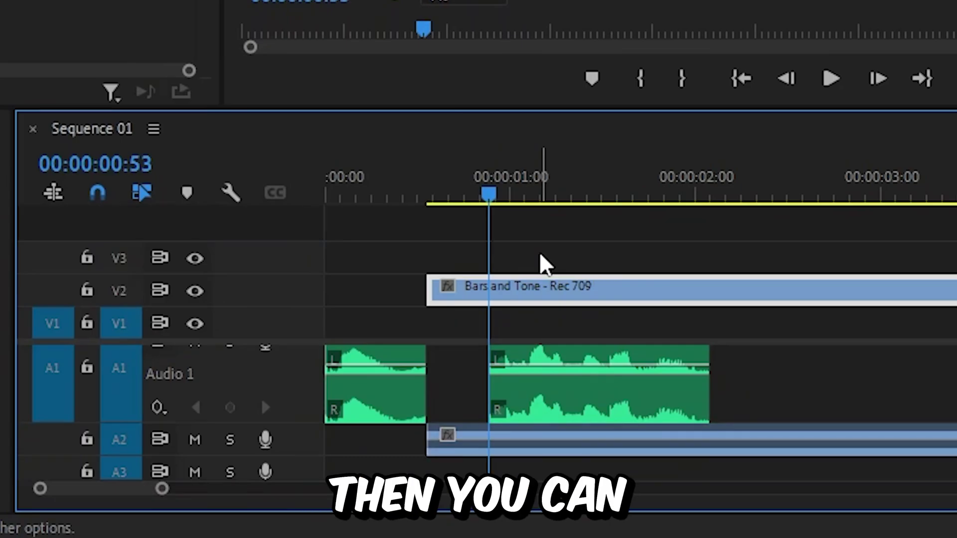
pyautogui.press('Delete')
pyautogui.press('=')
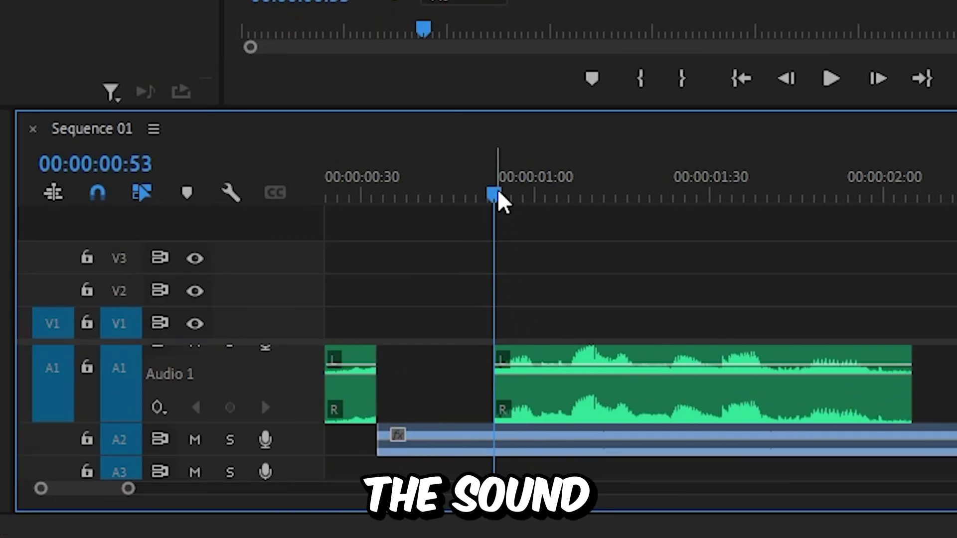
# Step: Trim the tone to the gap, then add dolphin sfx.wav to A2, trimmed to fit
pyautogui.hotkey('ctrl', 'k')
pyautogui.click(557, 446)
pyautogui.press('Delete')
pyautogui.scroll(3, 662, 356)
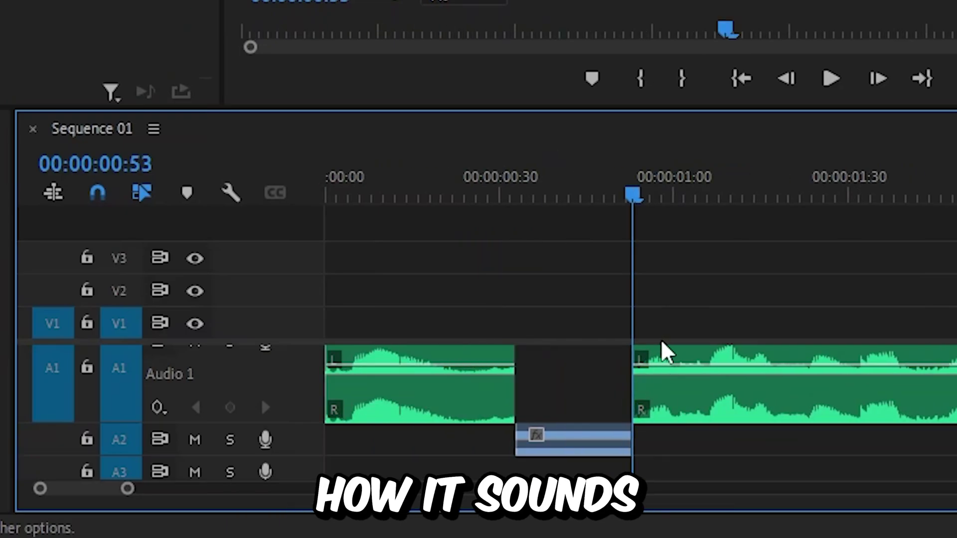
pyautogui.press('-')
pyautogui.press('space')
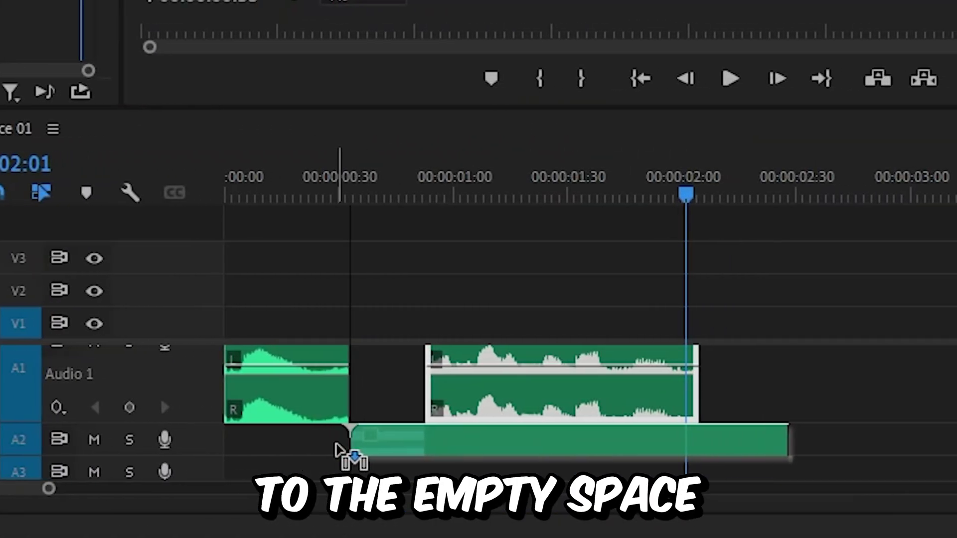
pyautogui.moveTo(211, 382); pyautogui.dragTo(340, 444)
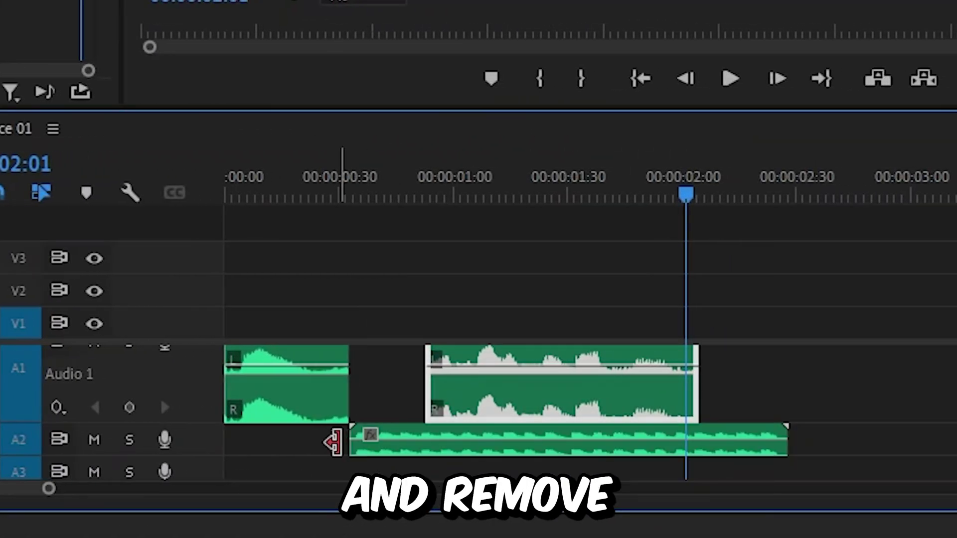
pyautogui.moveTo(785, 441); pyautogui.dragTo(438, 453)
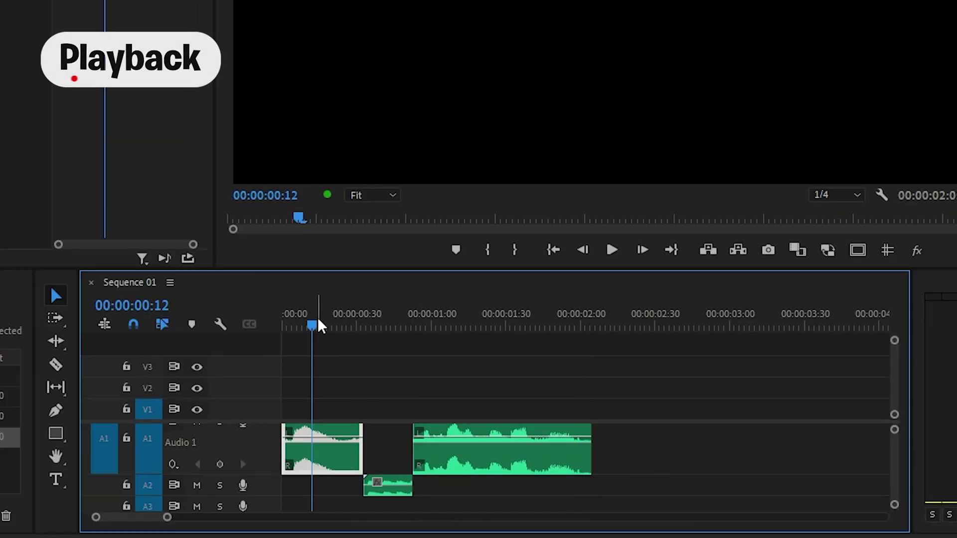